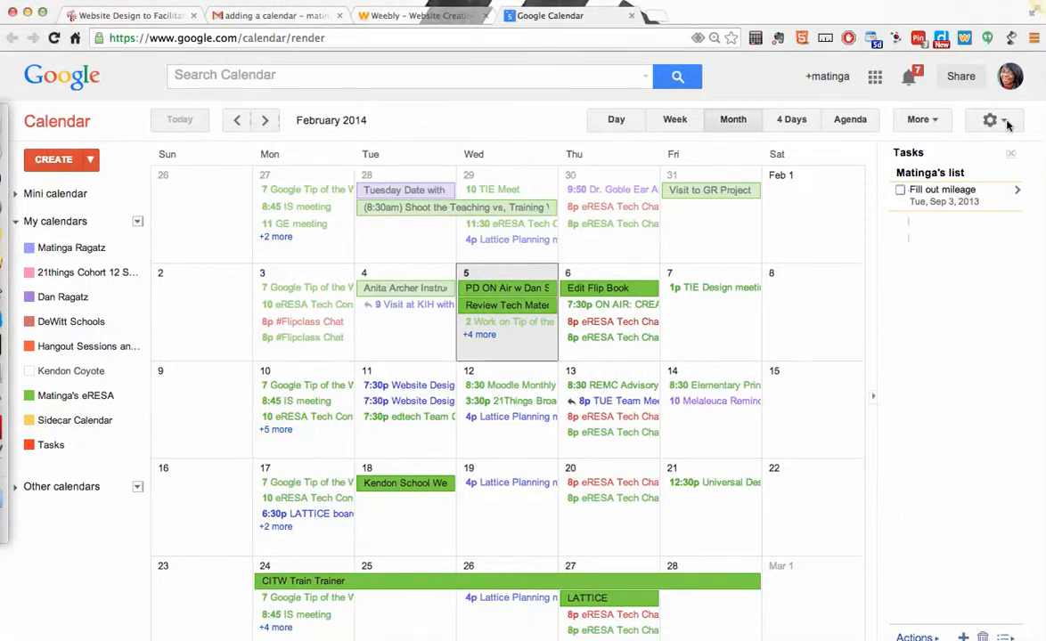
Step: Open the Google Calendar settings and show the list of calendars
click(994, 122)
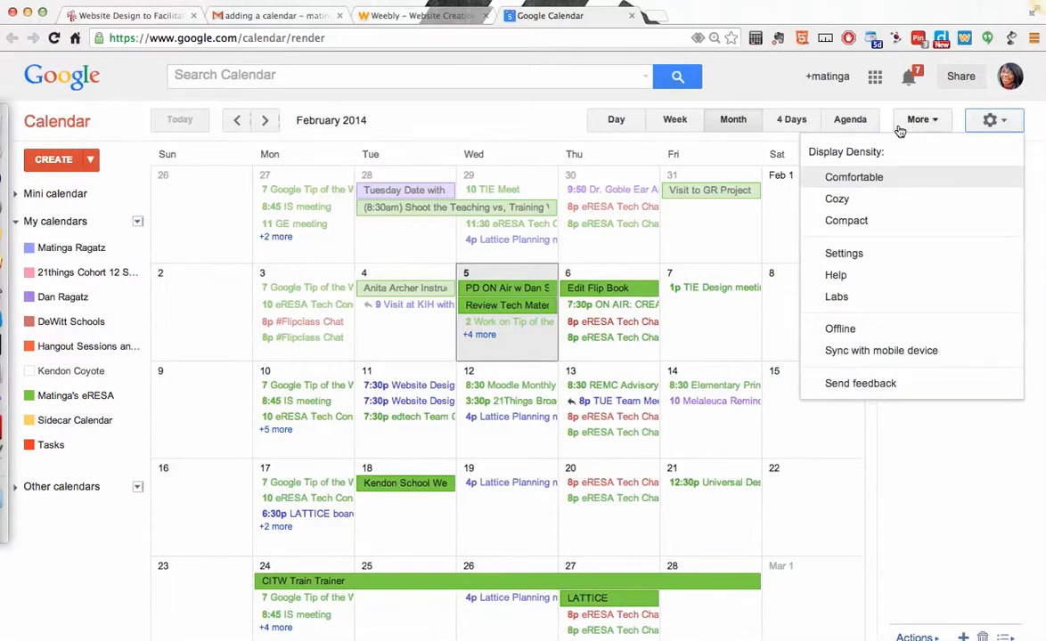
click(853, 254)
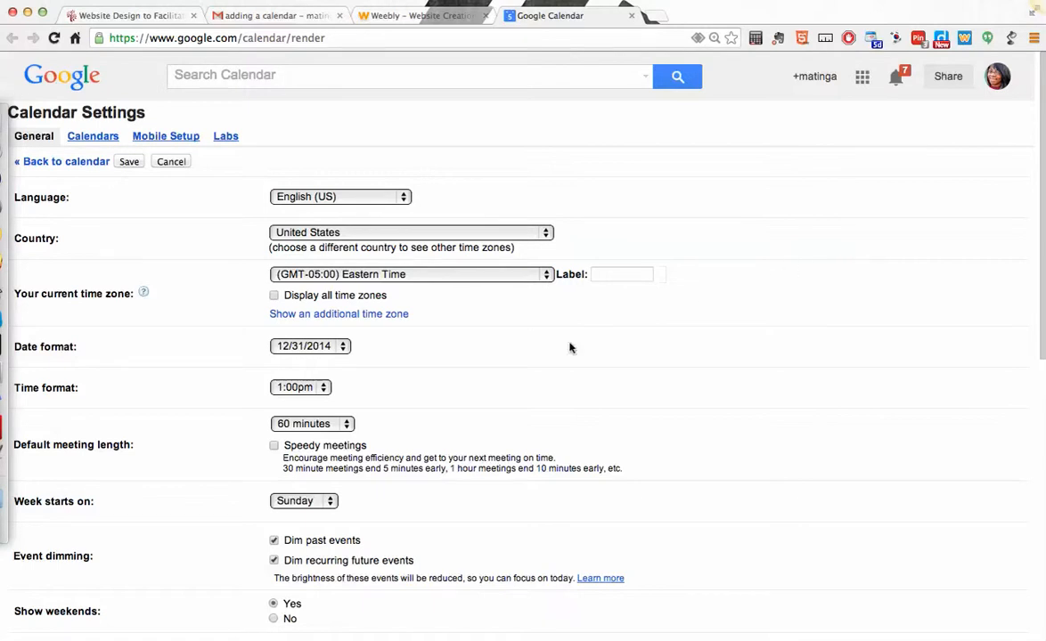
click(93, 136)
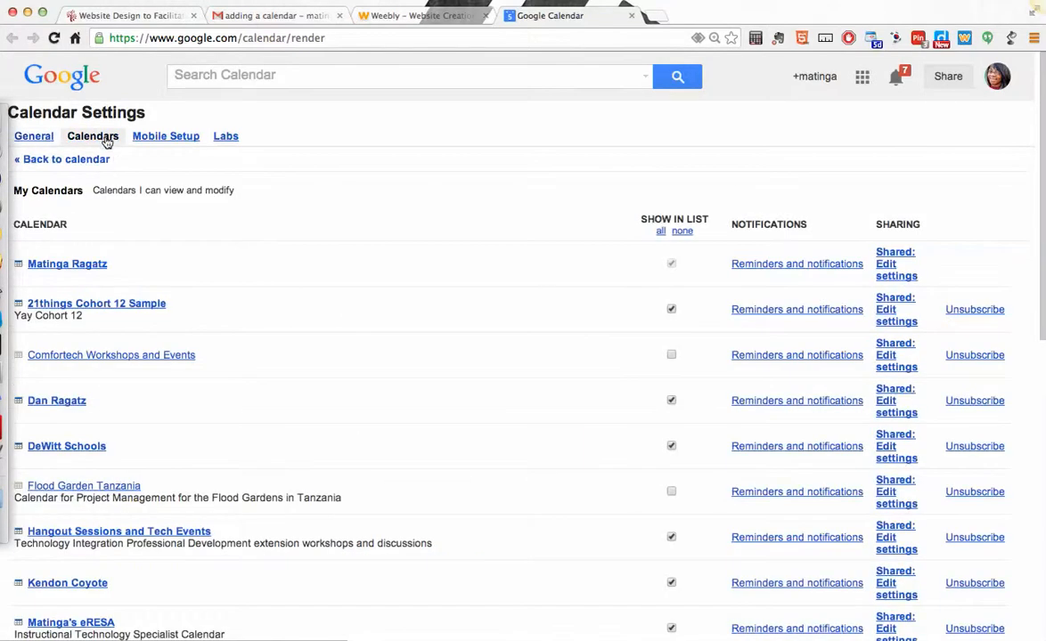
Step: Open the details of the "Hangout Sessions and Tech Events" calendar from the My Calendars list
scroll(106, 284, down, 3)
scroll(106, 283, down, 3)
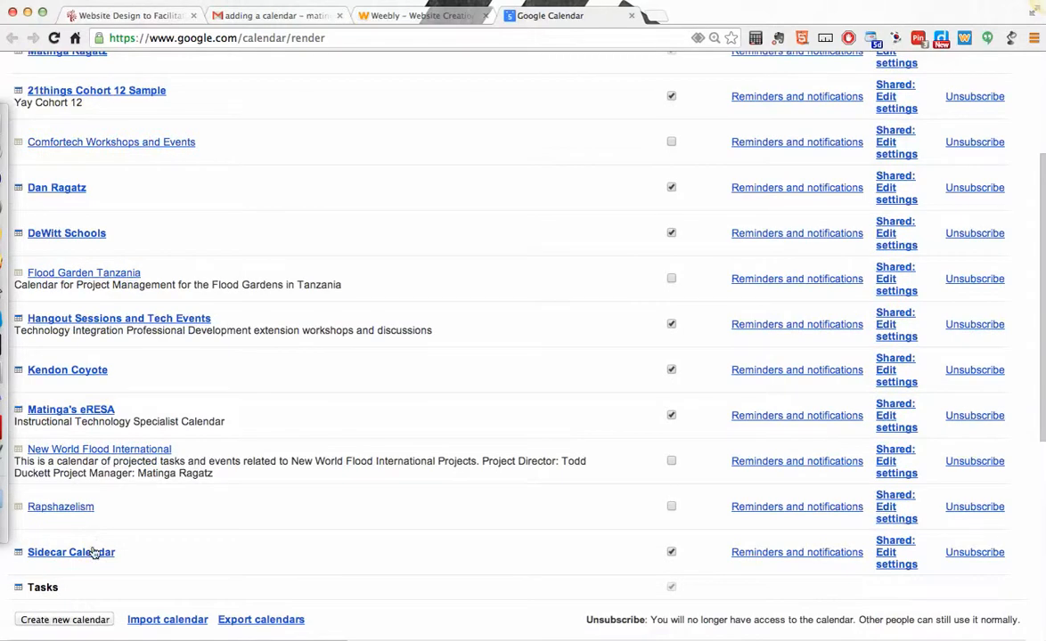
scroll(93, 552, up, 1)
scroll(93, 552, down, 3)
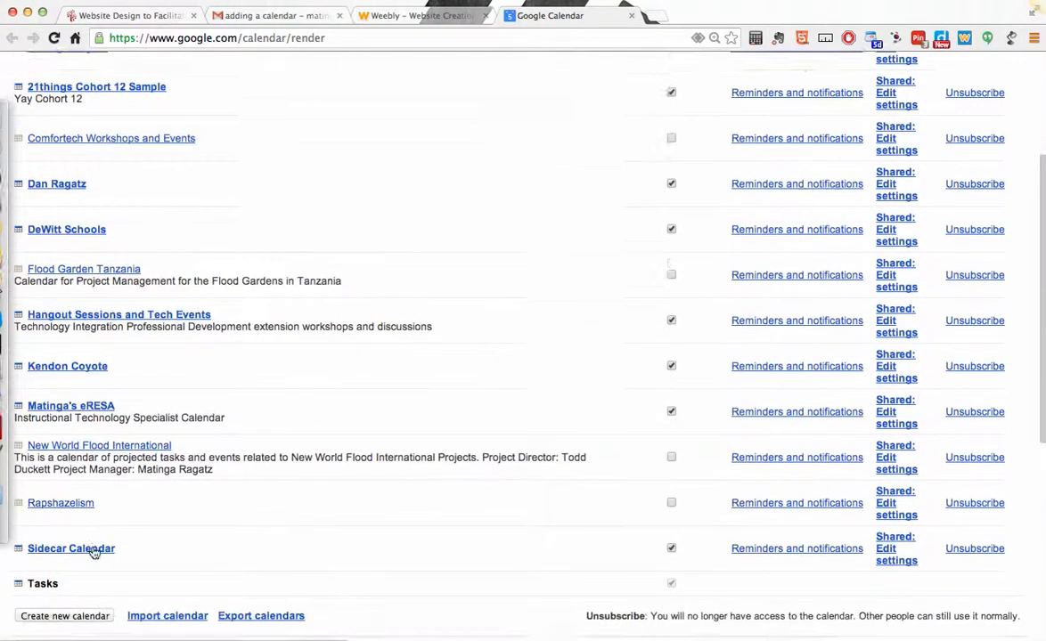
scroll(92, 552, down, 1)
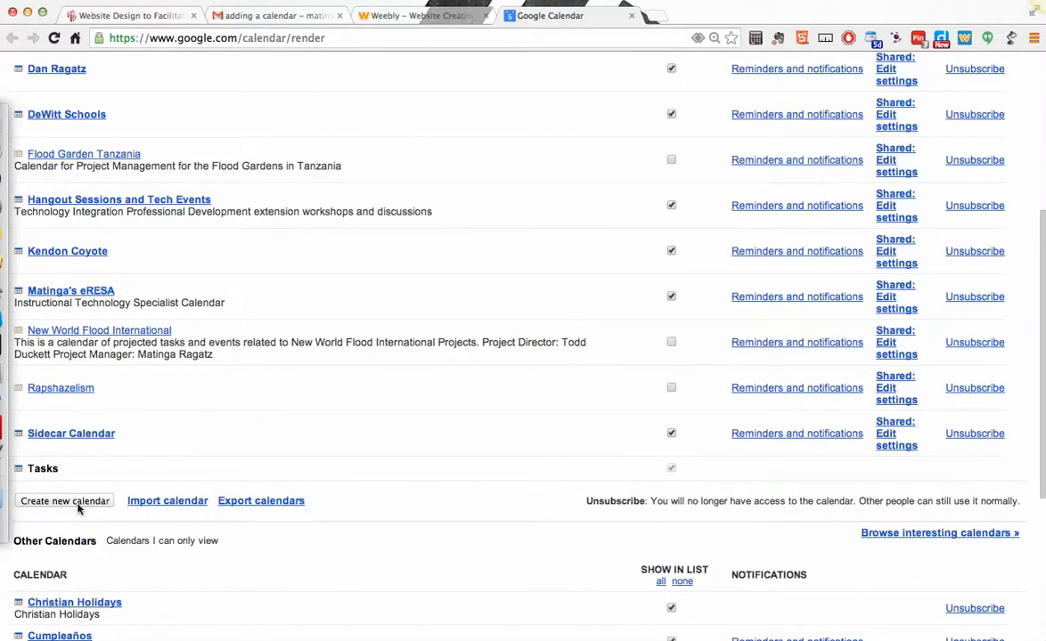
scroll(78, 508, up, 6)
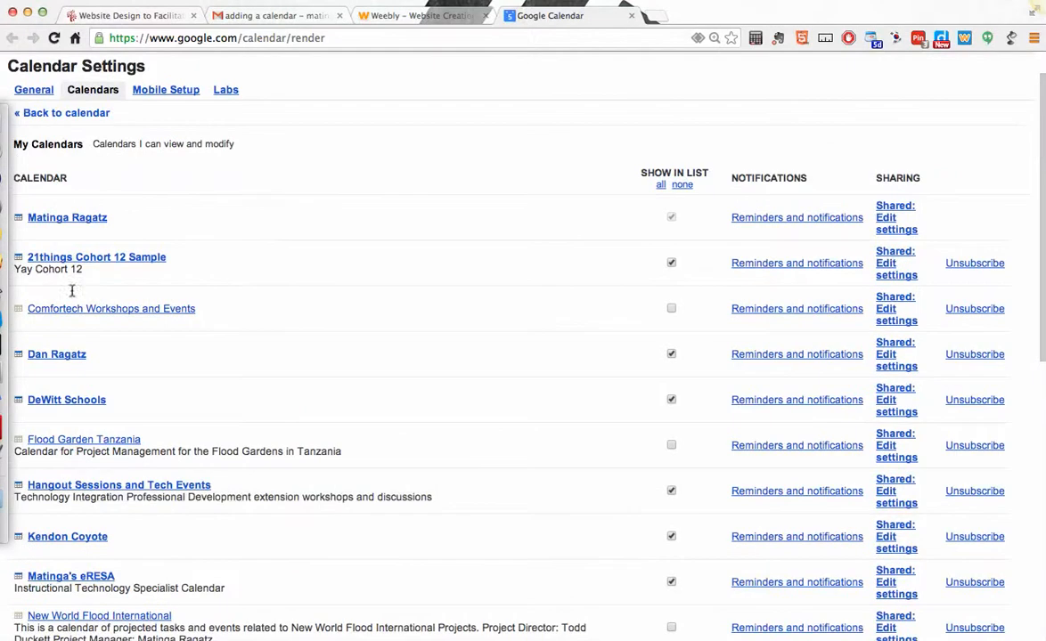
click(75, 488)
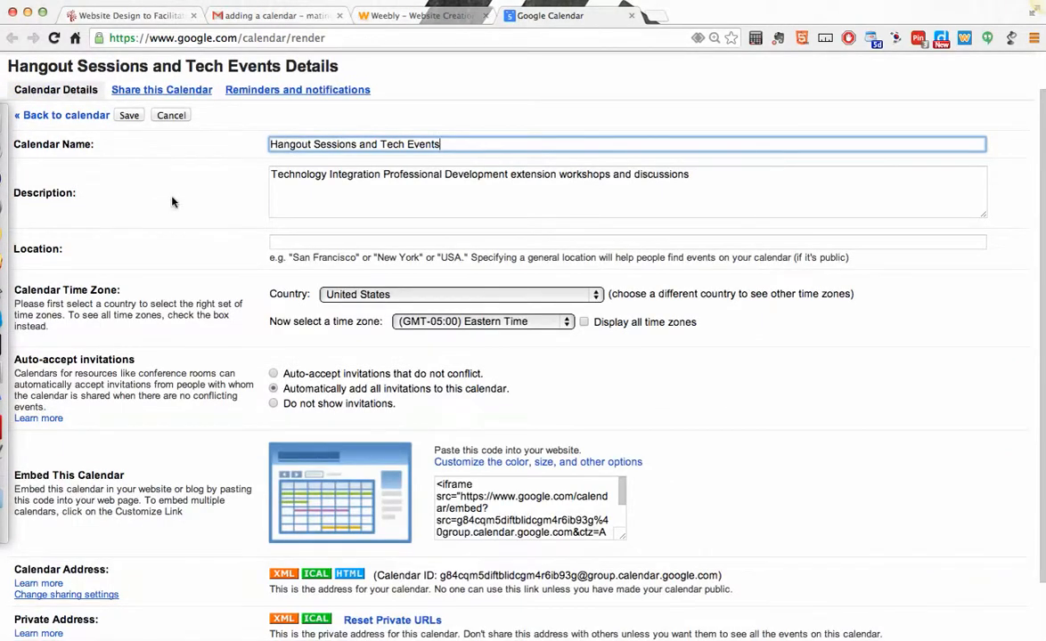
Step: Check the calendar's public sharing option and the permissions for specific people, and return to its details
click(165, 92)
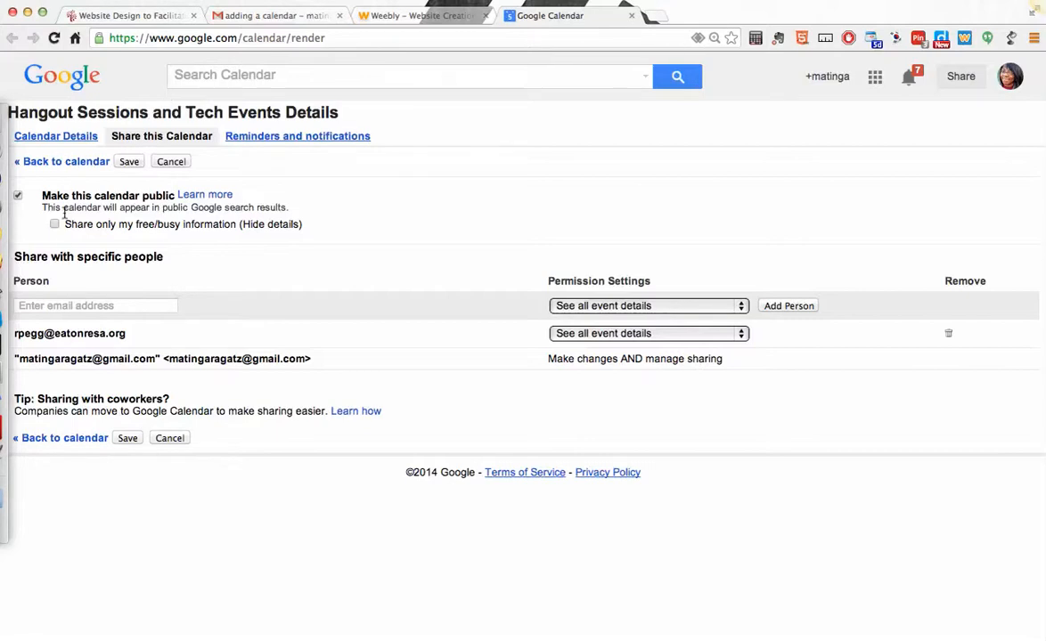
click(33, 304)
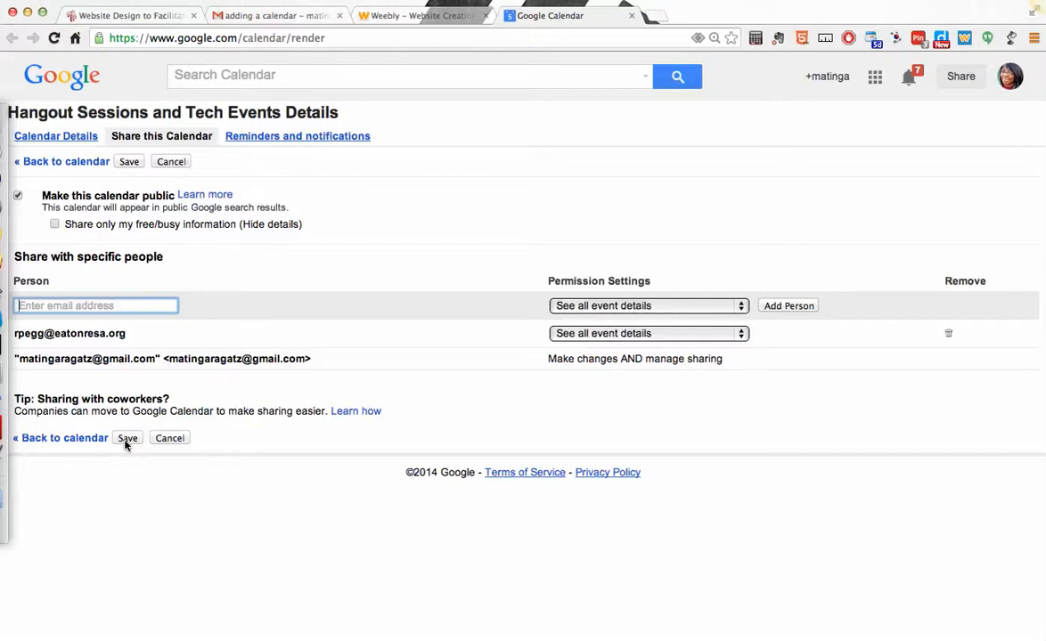
click(18, 196)
click(56, 136)
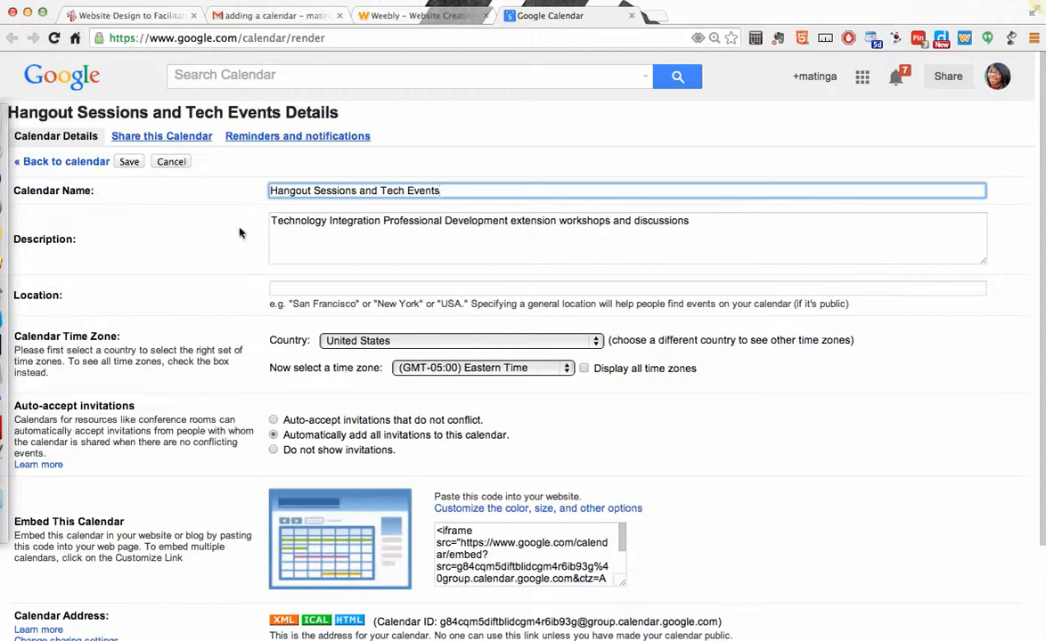
Step: Copy the complete iframe code from the Embed This Calendar section
scroll(248, 232, down, 2)
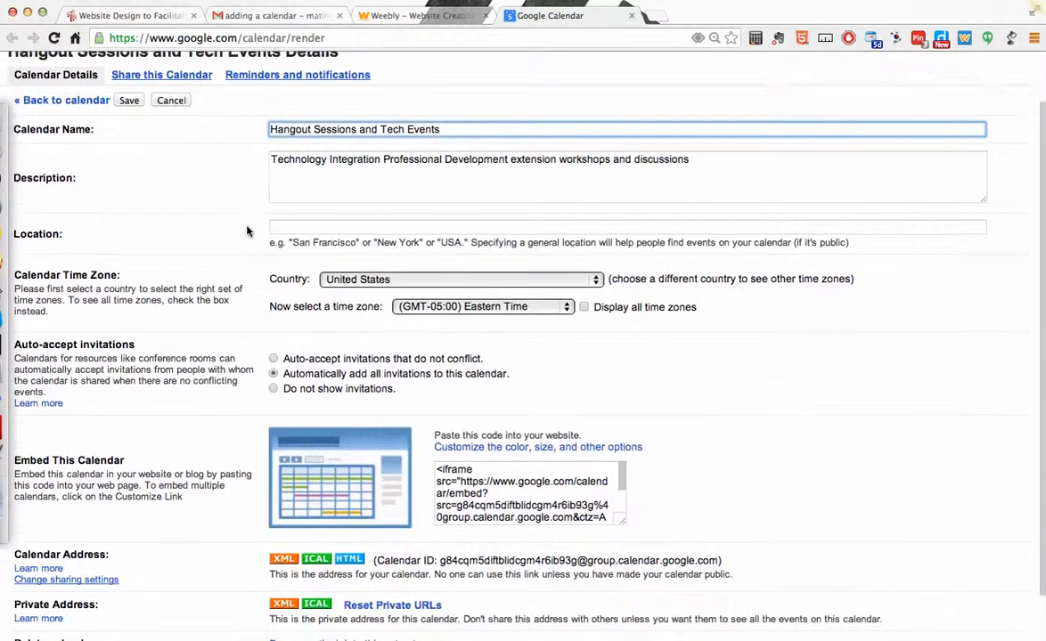
scroll(354, 335, down, 2)
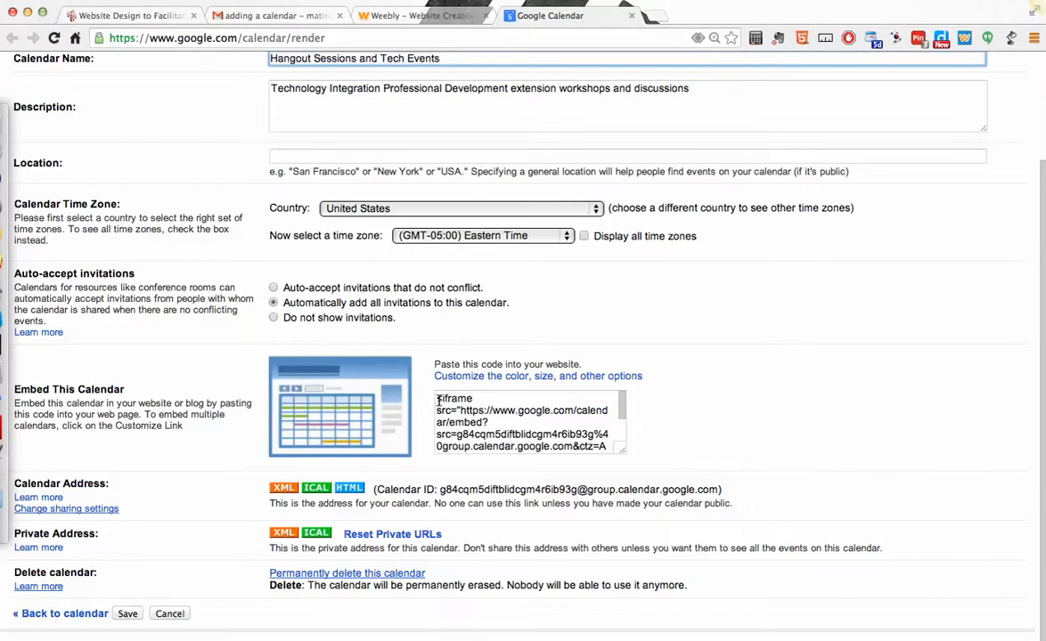
drag(437, 403, 609, 448)
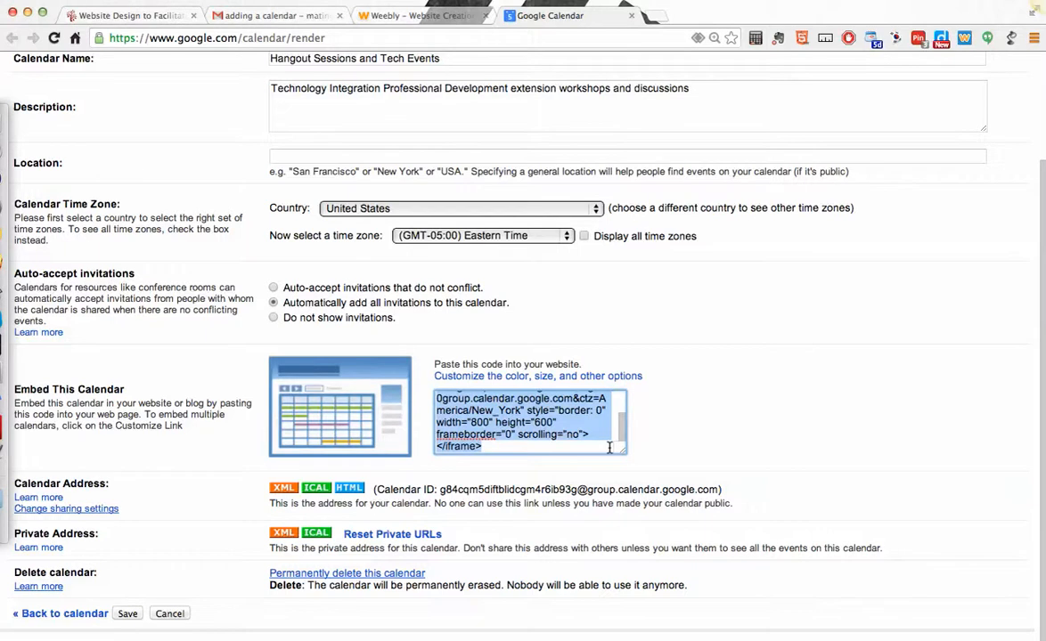
Step: Switch to the Weebly editor and place an Embed Code element between the existing calendar and the "eRESA ED TECH TEAM" heading
click(407, 18)
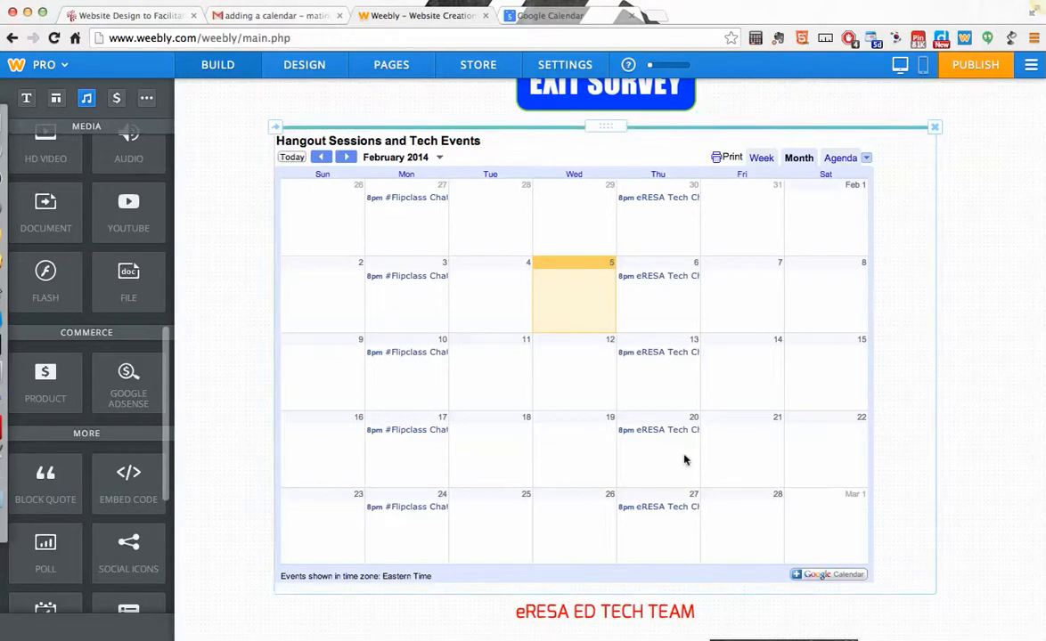
scroll(684, 460, down, 5)
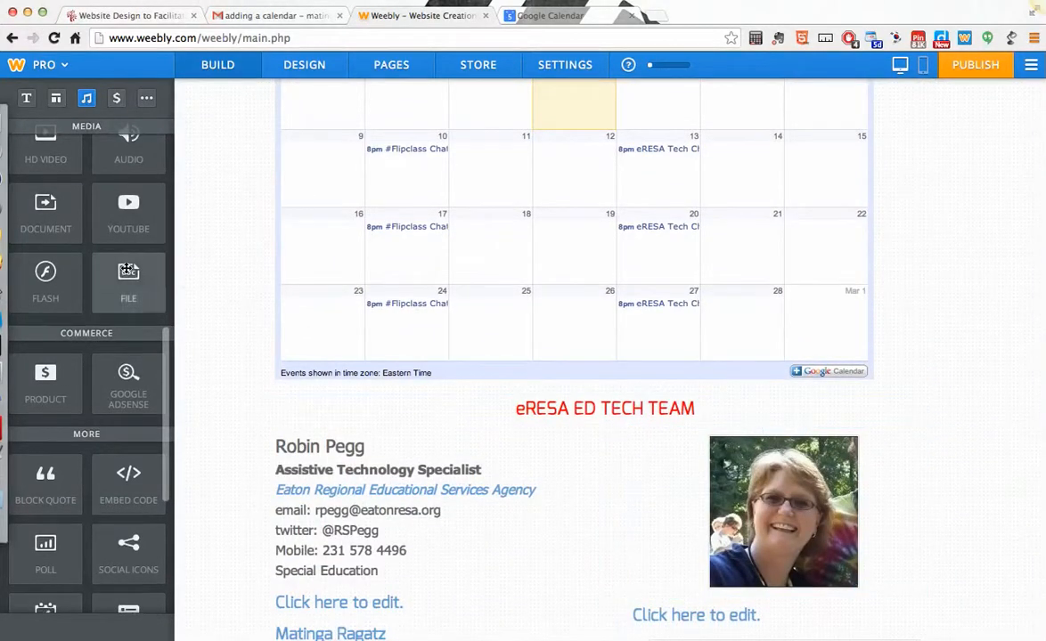
scroll(126, 271, up, 2)
scroll(125, 271, up, 5)
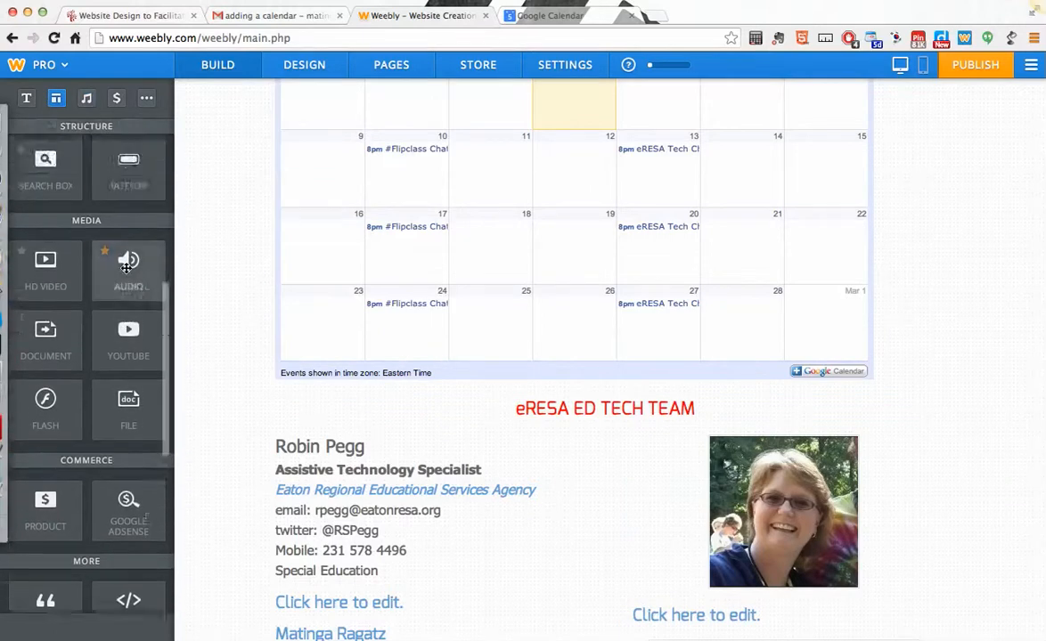
scroll(127, 267, down, 5)
scroll(127, 267, up, 2)
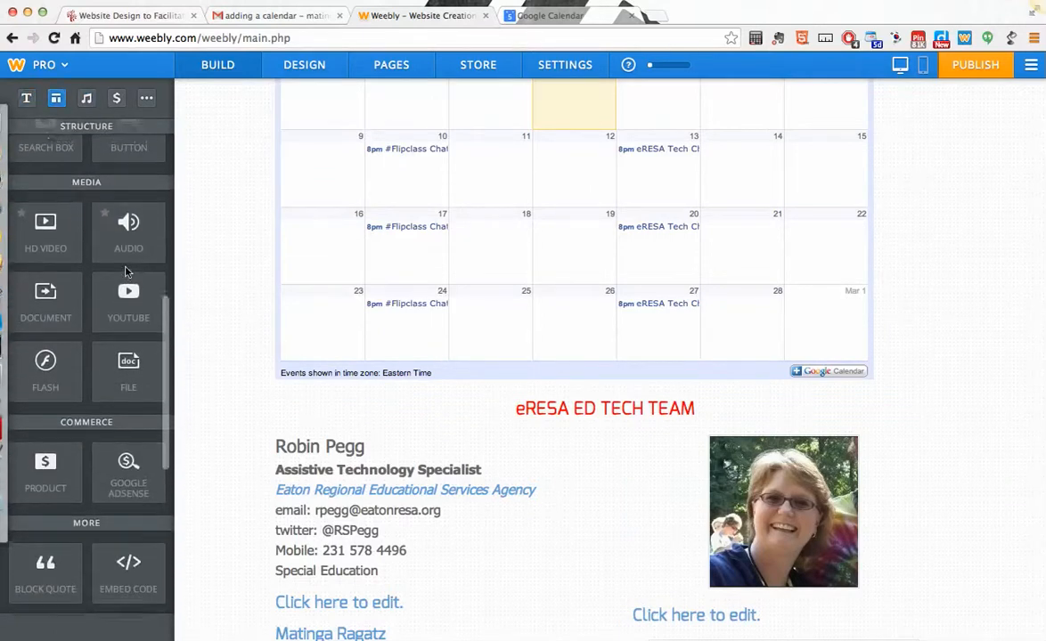
scroll(126, 268, down, 8)
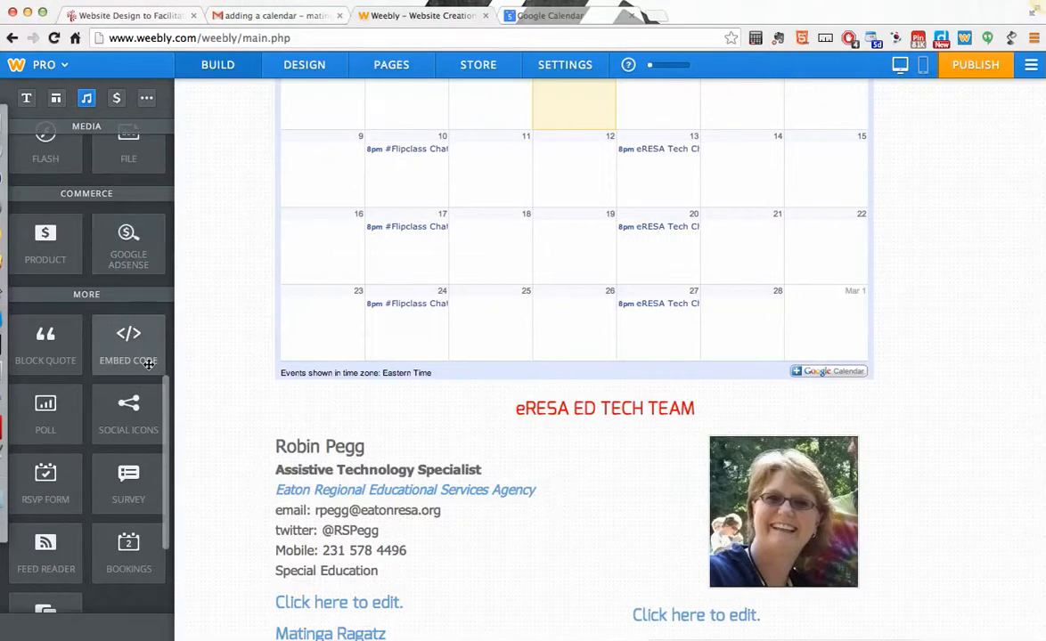
drag(124, 357, 380, 404)
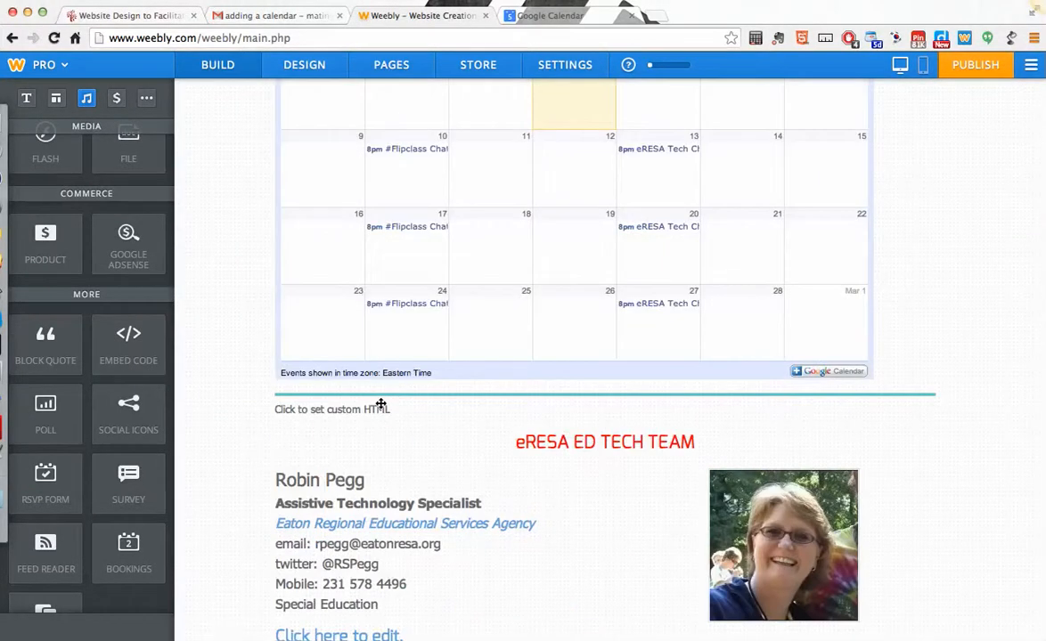
Step: Replace the new element's placeholder with the copied Google Calendar iframe code, 800 wide and 600 high, and finish editing
click(325, 410)
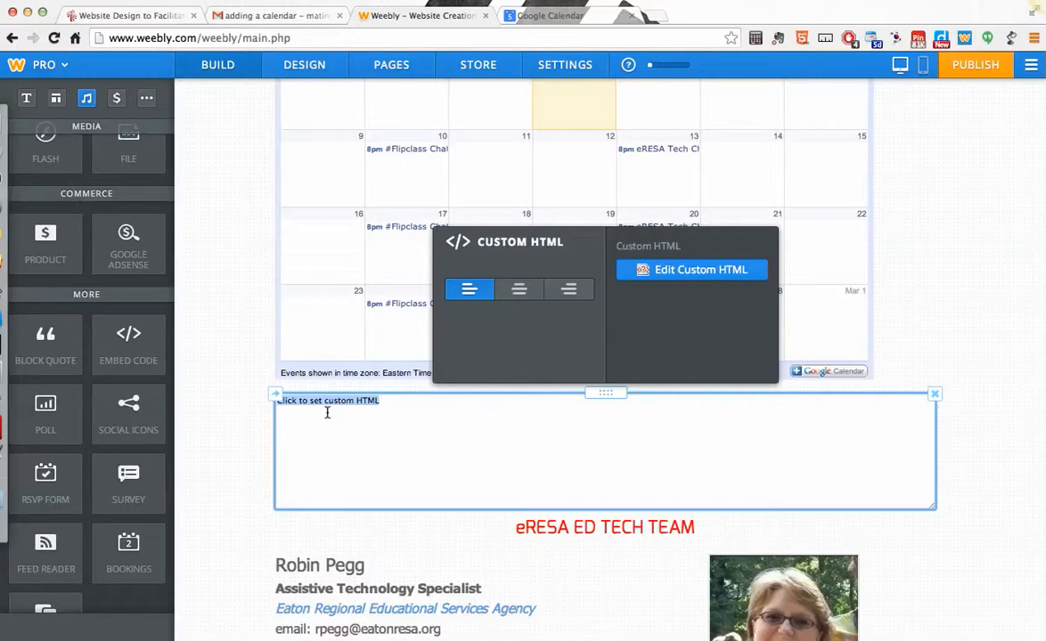
text(<iframe src="https://www.google.com/calendar/embed?src=g84cqm5diftblocgm4r6ib93g%40group.calendar.google.com&ctz=America/New_York" style="border: 0" width="800" height="600" frameborder="0" scrolling="no"></iframe>)
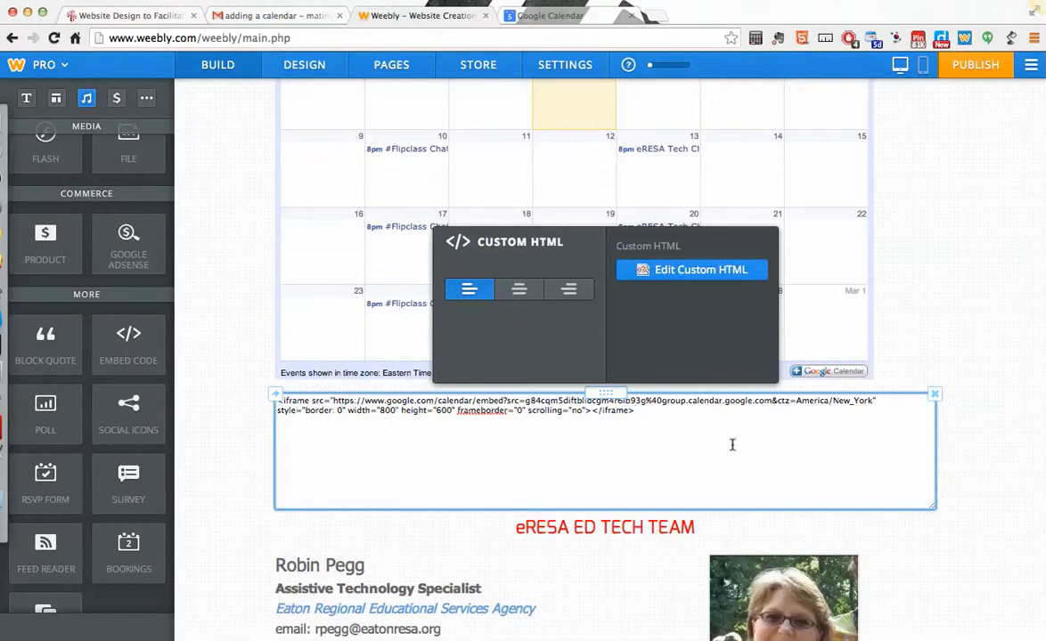
click(961, 335)
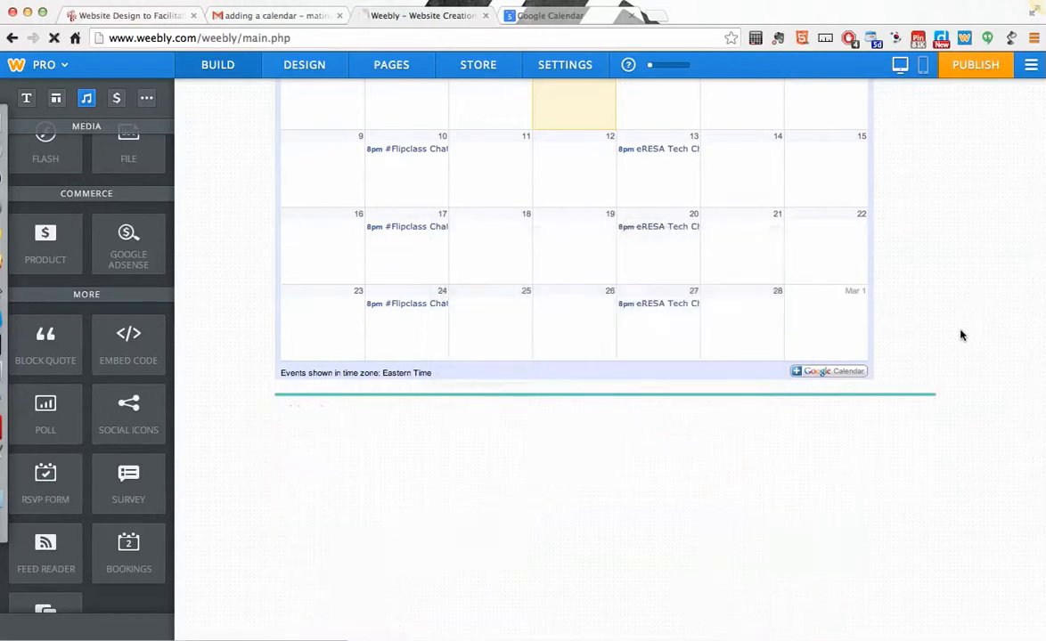
Step: Inspect the newly embedded calendar, viewing and closing the details of the February 3 #Flipclass Chat event
scroll(961, 335, down, 1)
scroll(962, 335, down, 4)
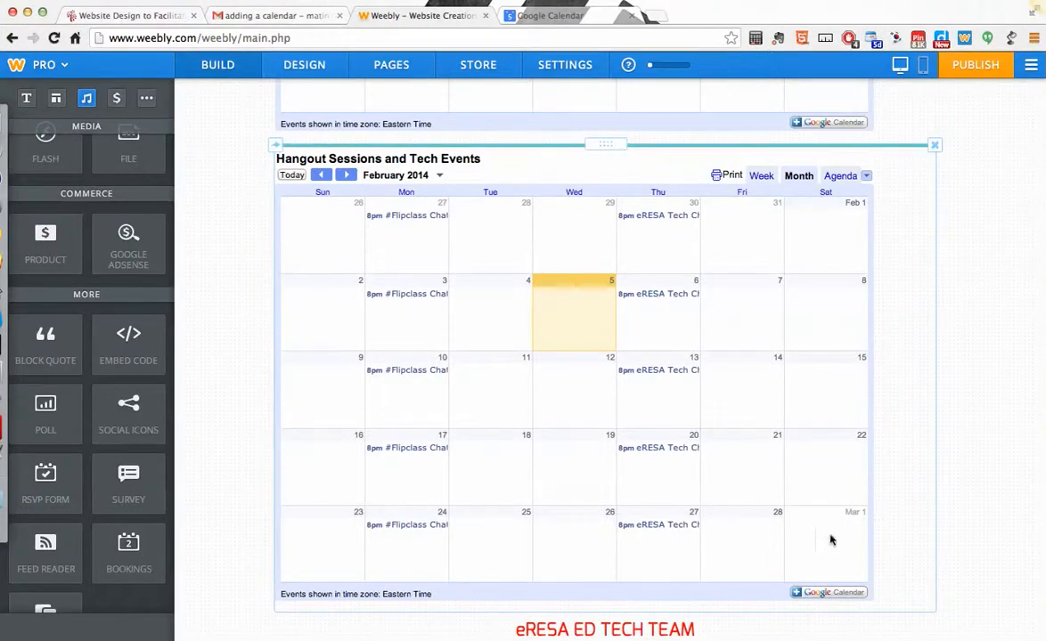
click(418, 298)
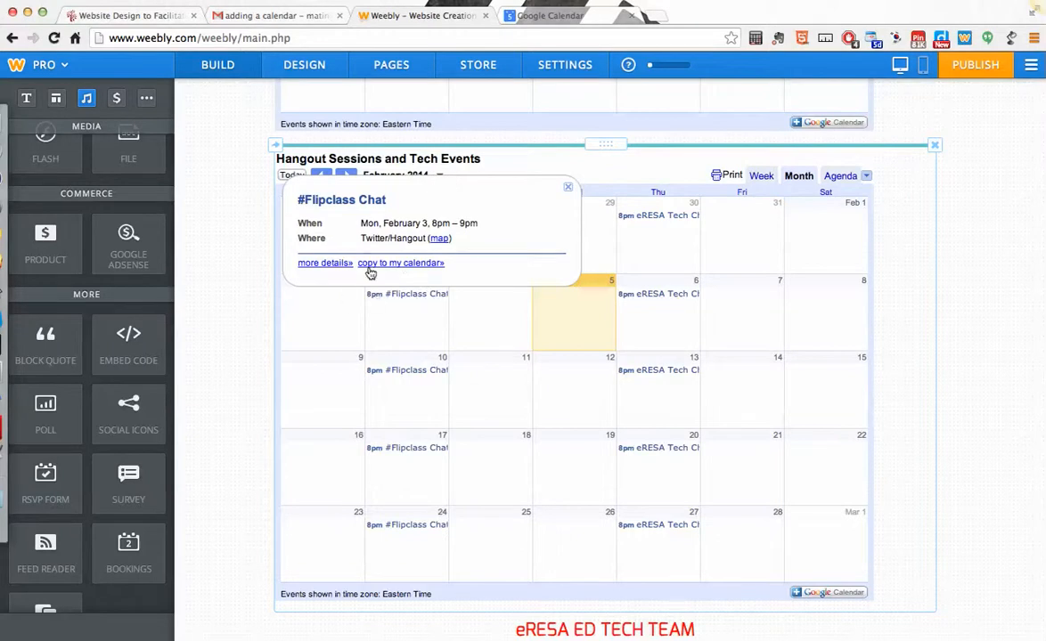
click(567, 188)
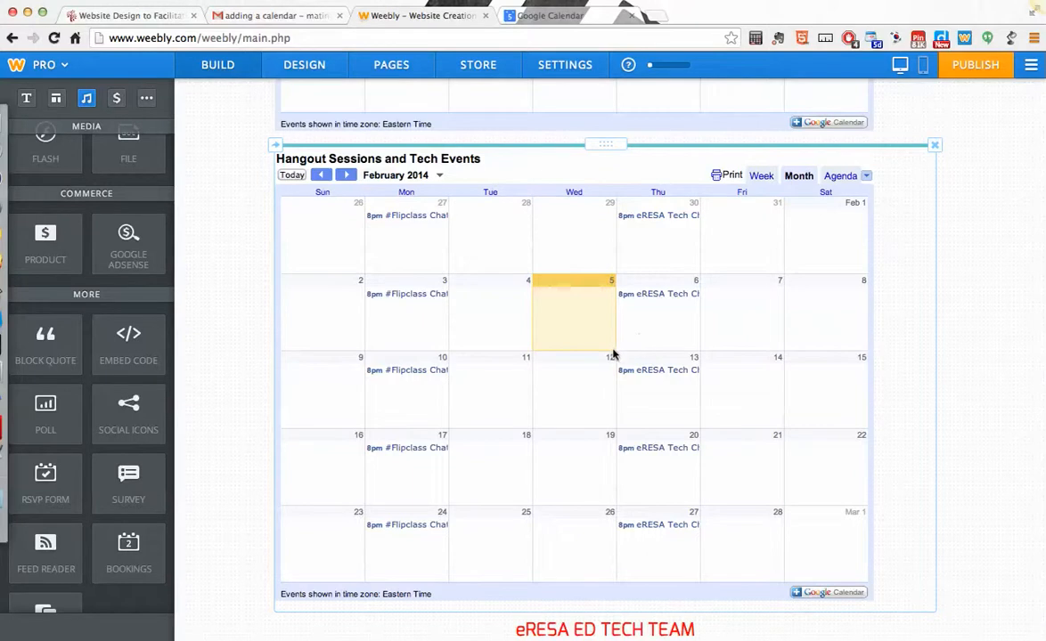
Step: Switch back to Google Calendar and open the color, size and other customization options for the embed code
click(544, 16)
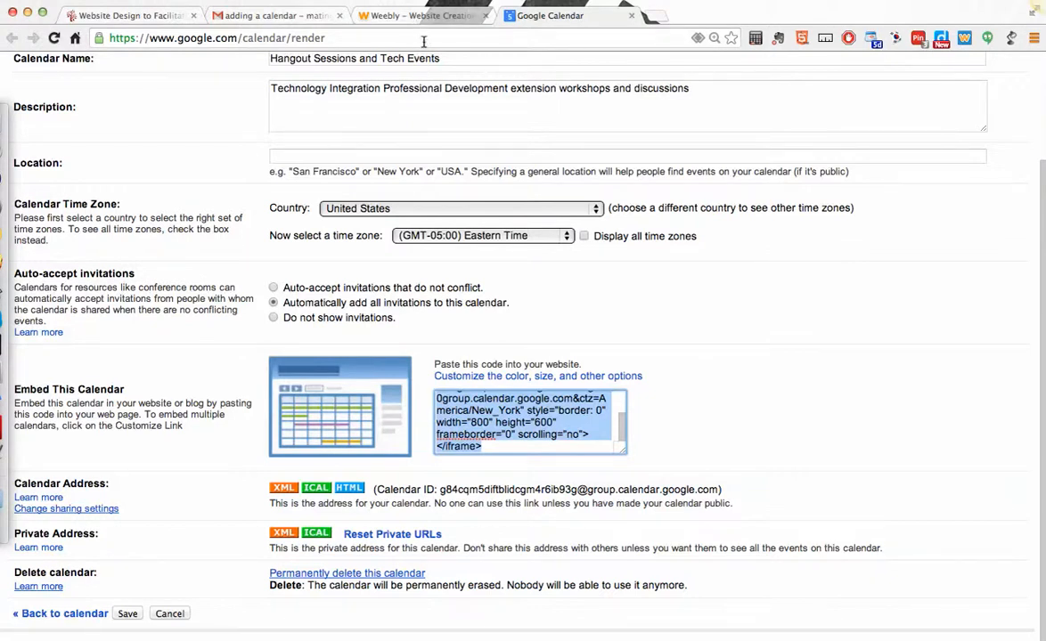
click(386, 20)
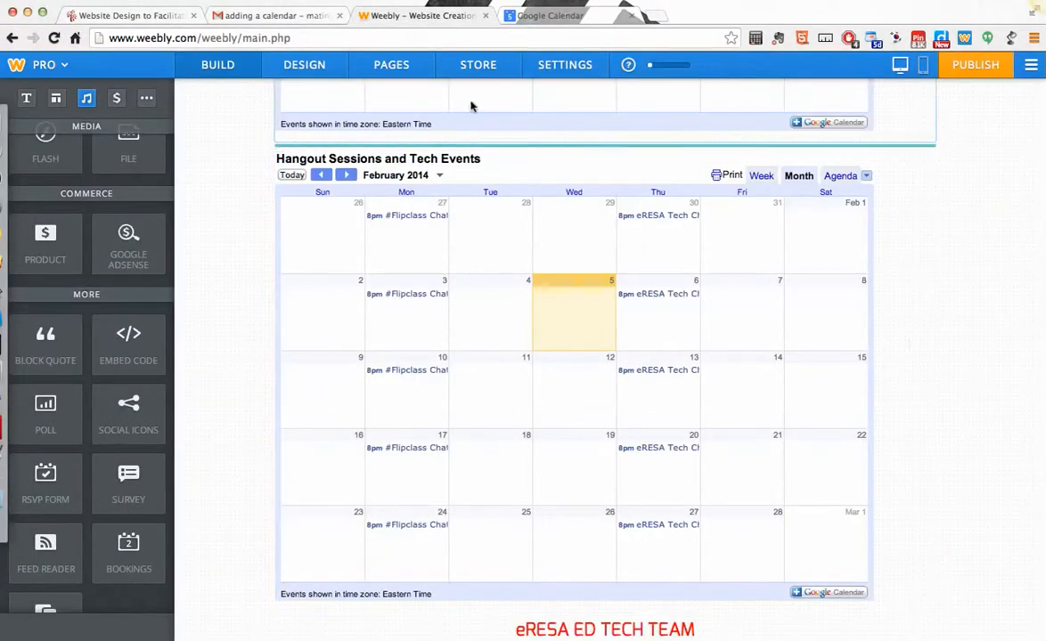
click(541, 20)
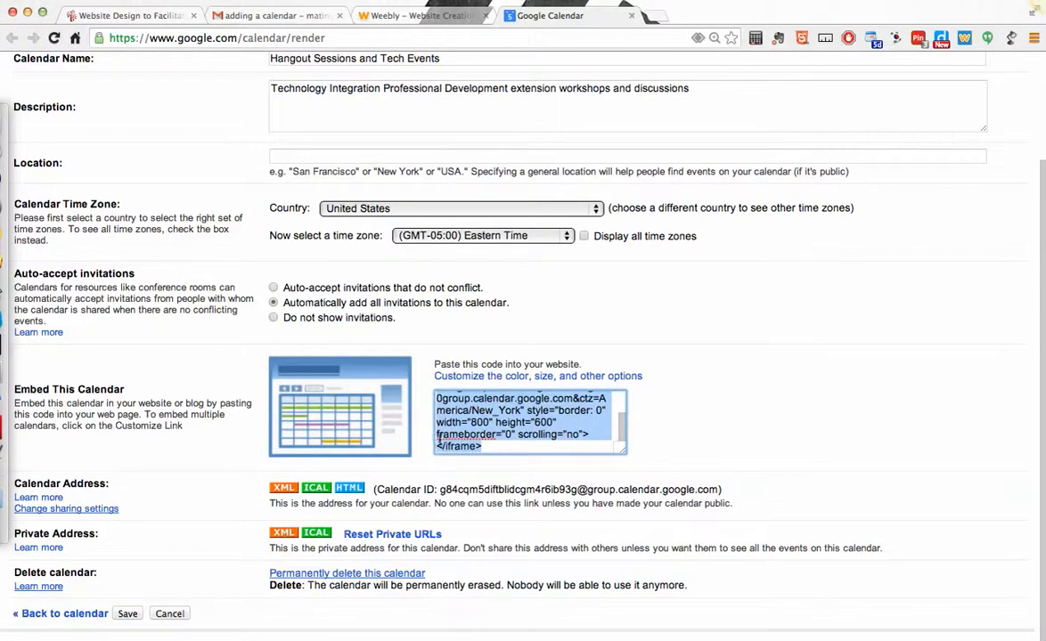
click(478, 378)
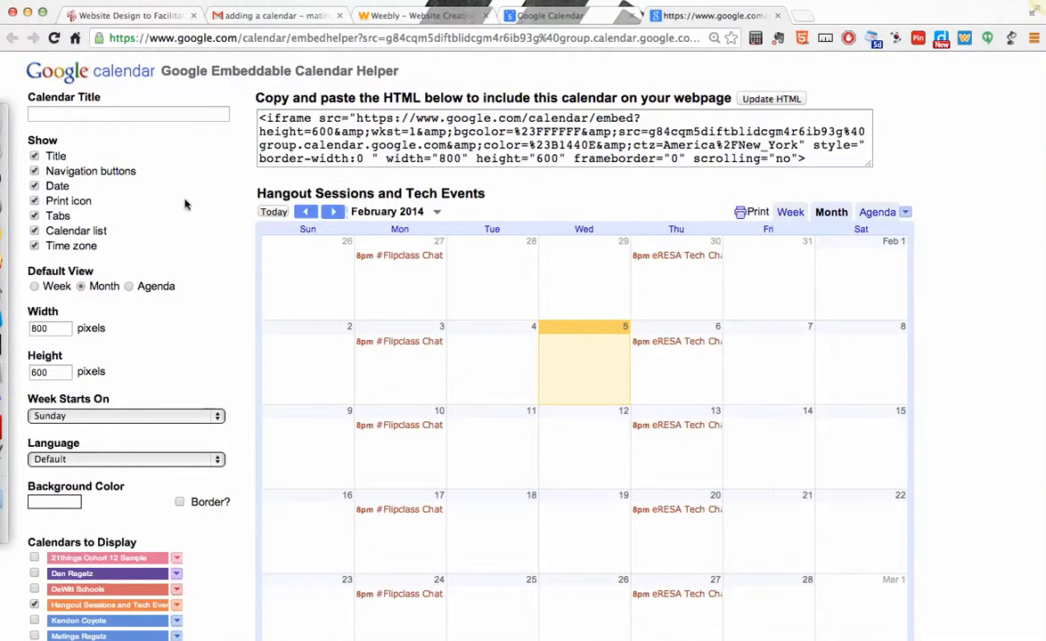
Step: Examine the embed helper's display options, its list of calendars to display, and the width and height attributes in the HTML code
scroll(185, 204, down, 2)
scroll(160, 258, down, 2)
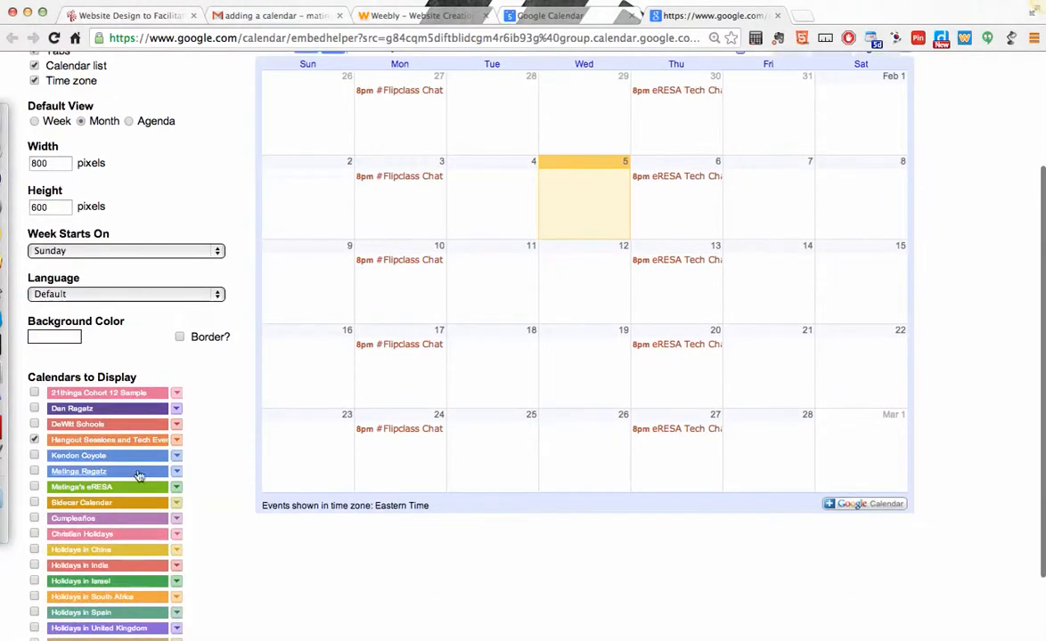
scroll(223, 361, up, 3)
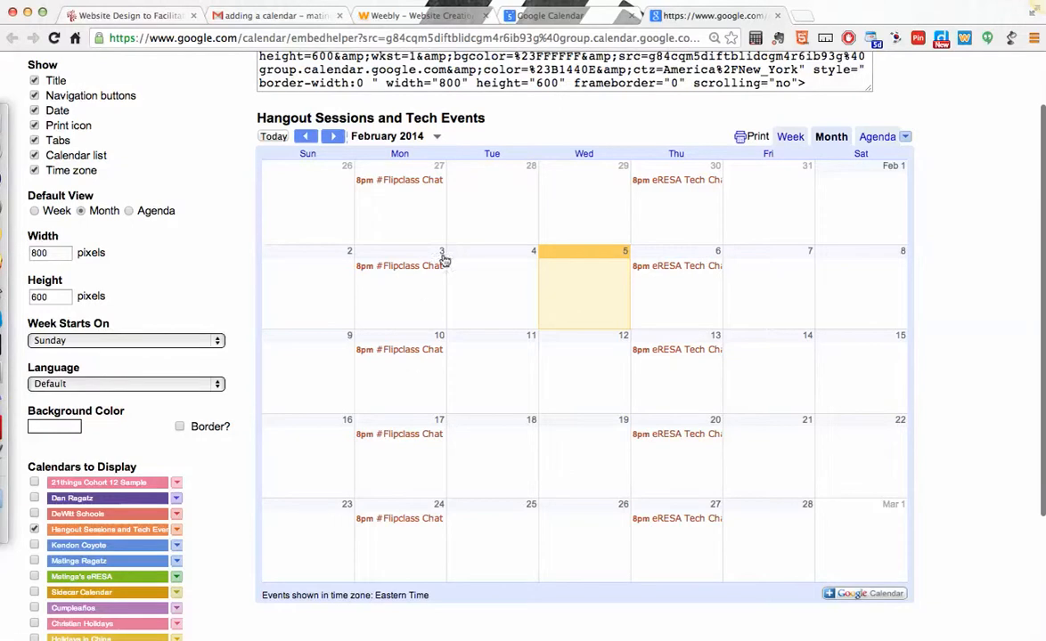
scroll(708, 322, up, 2)
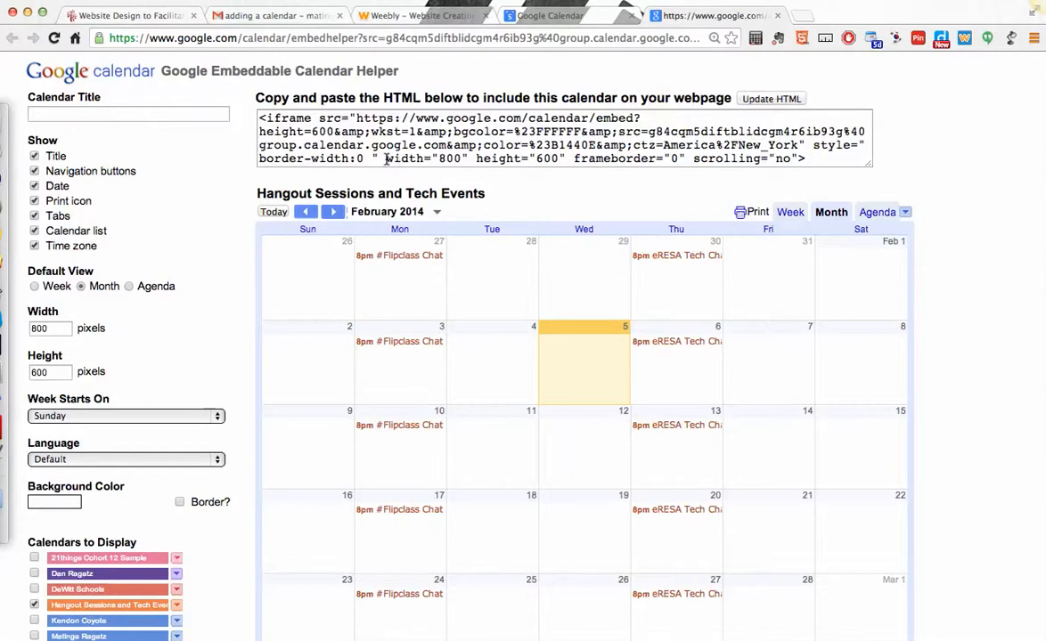
drag(386, 159, 567, 158)
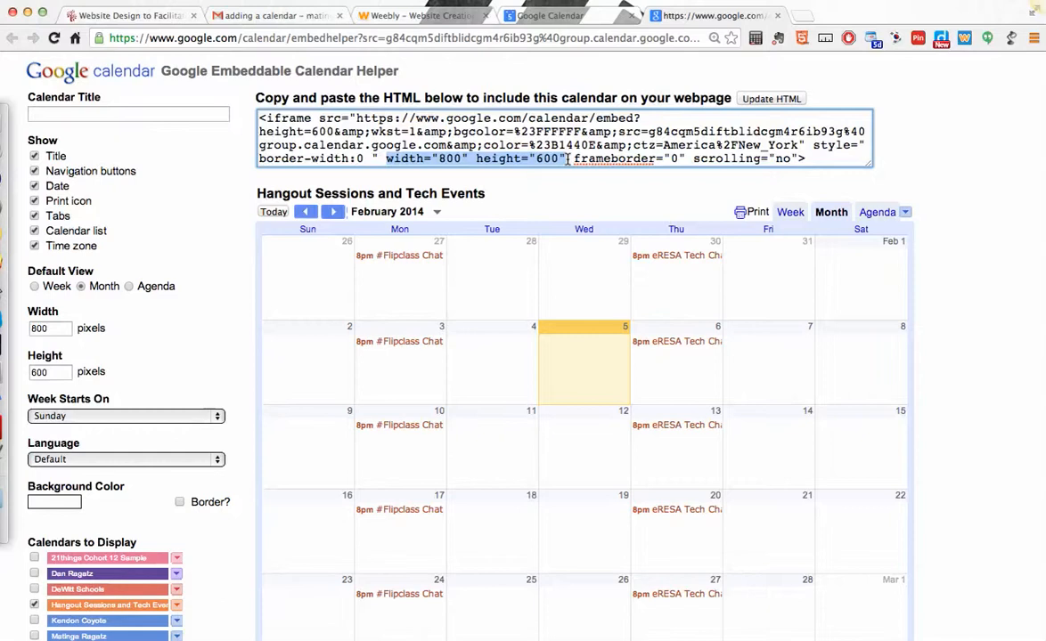
click(443, 159)
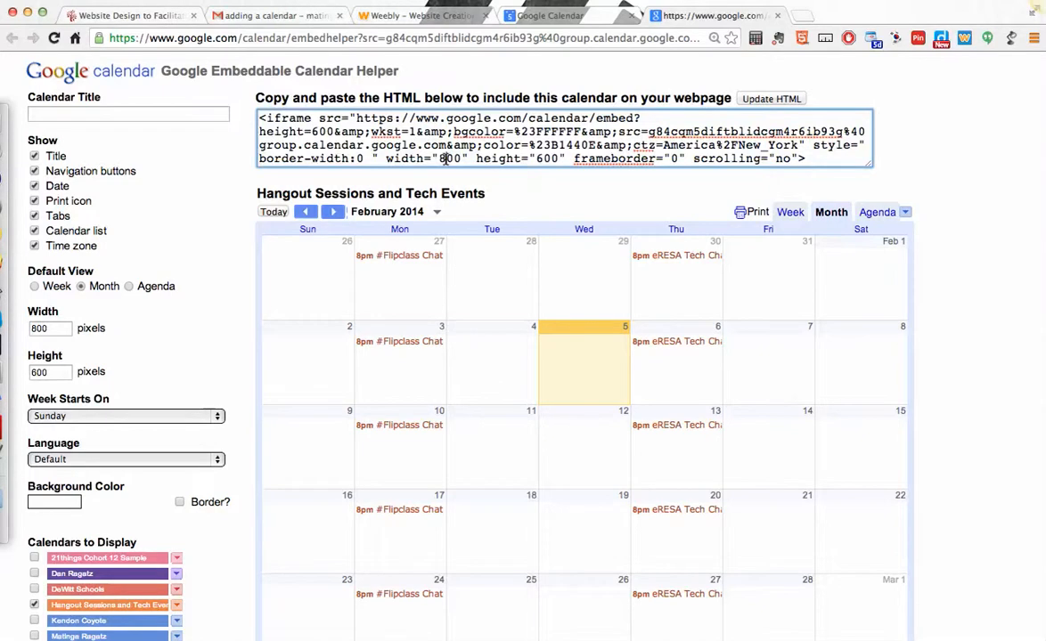
Step: Set the iframe's width to 600 and its height to 400 in the embed HTML code, and highlight both attributes
key(BackSpace)
text(6)
click(546, 159)
key(BackSpace)
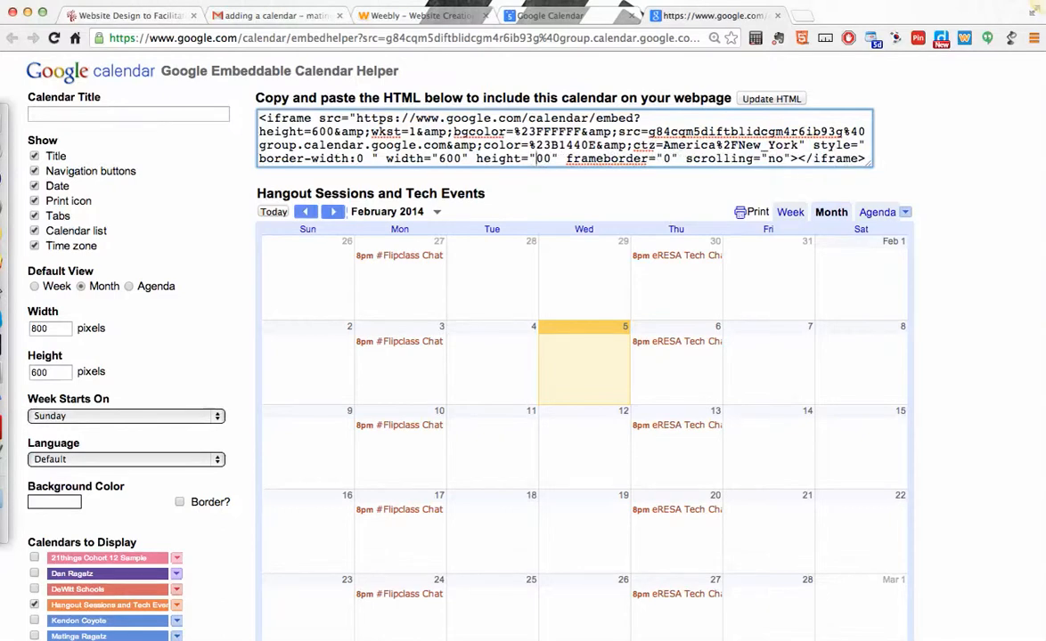
text(4)
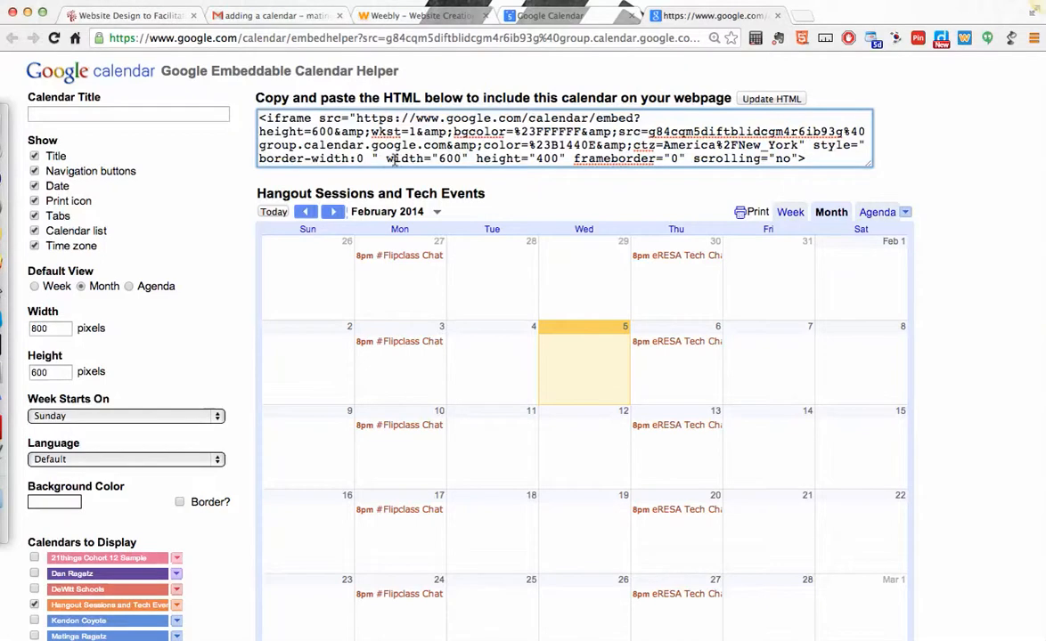
drag(385, 160, 559, 160)
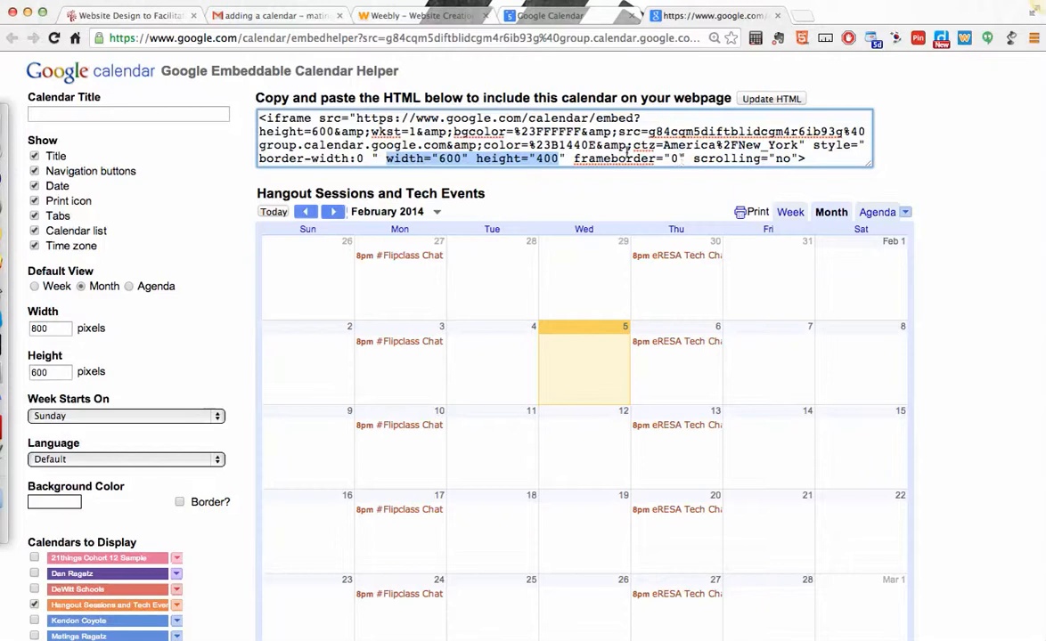
Step: Restore the iframe's width to 800 and its height to 600 in the embed HTML code
click(444, 159)
key(BackSpace)
text(8)
click(538, 160)
key(BackSpace)
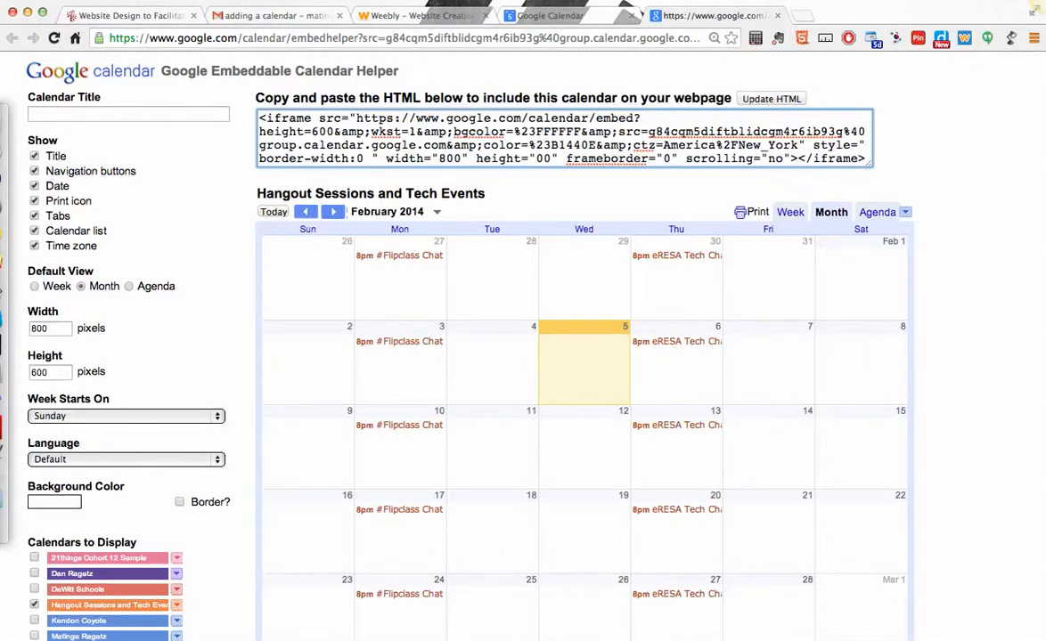
text(6)
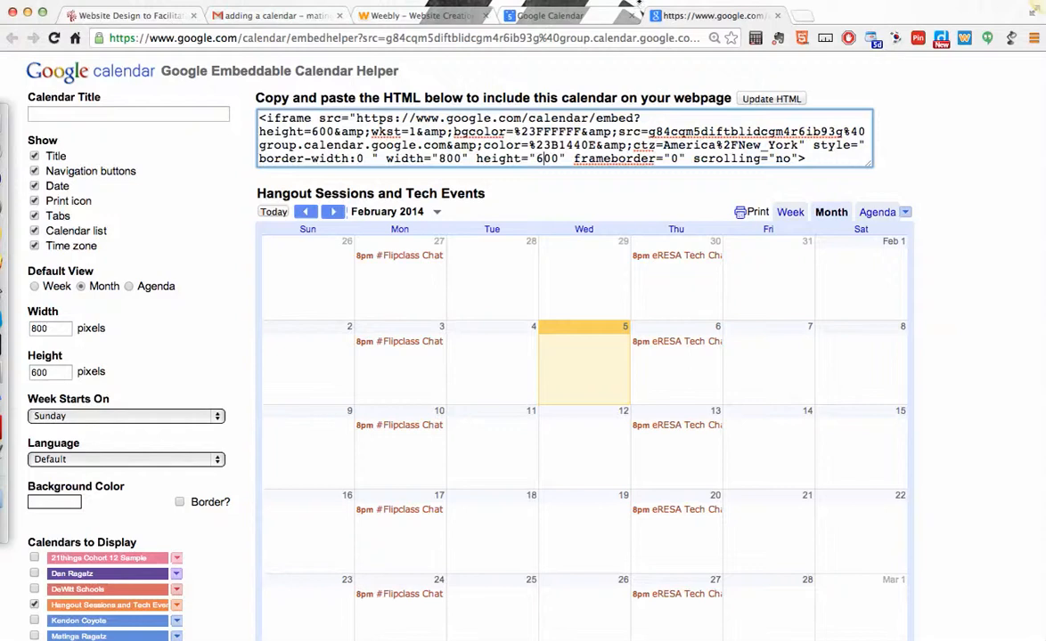
click(558, 0)
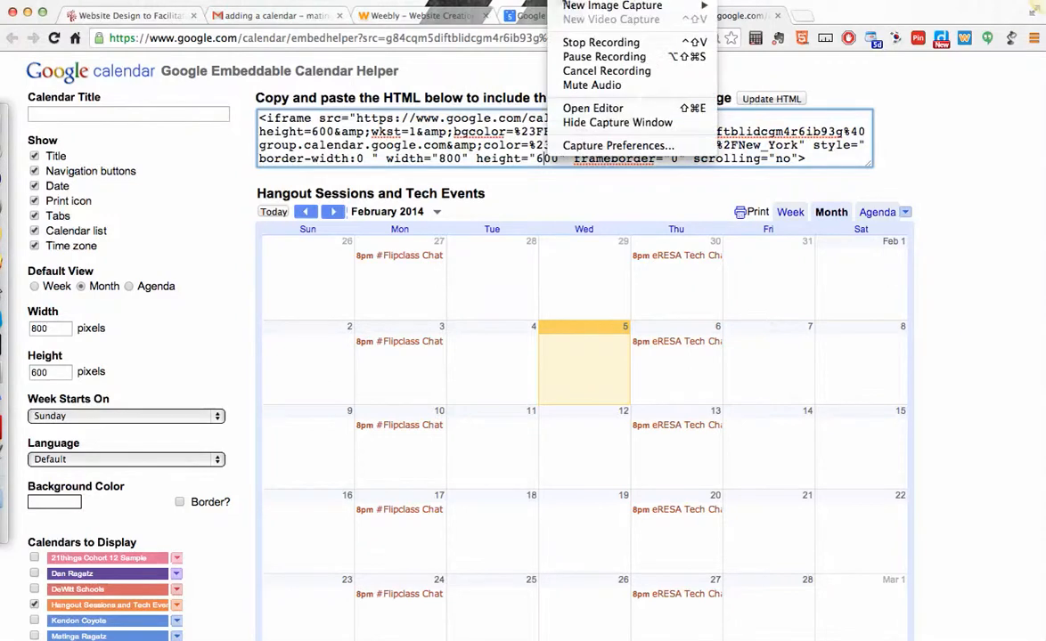